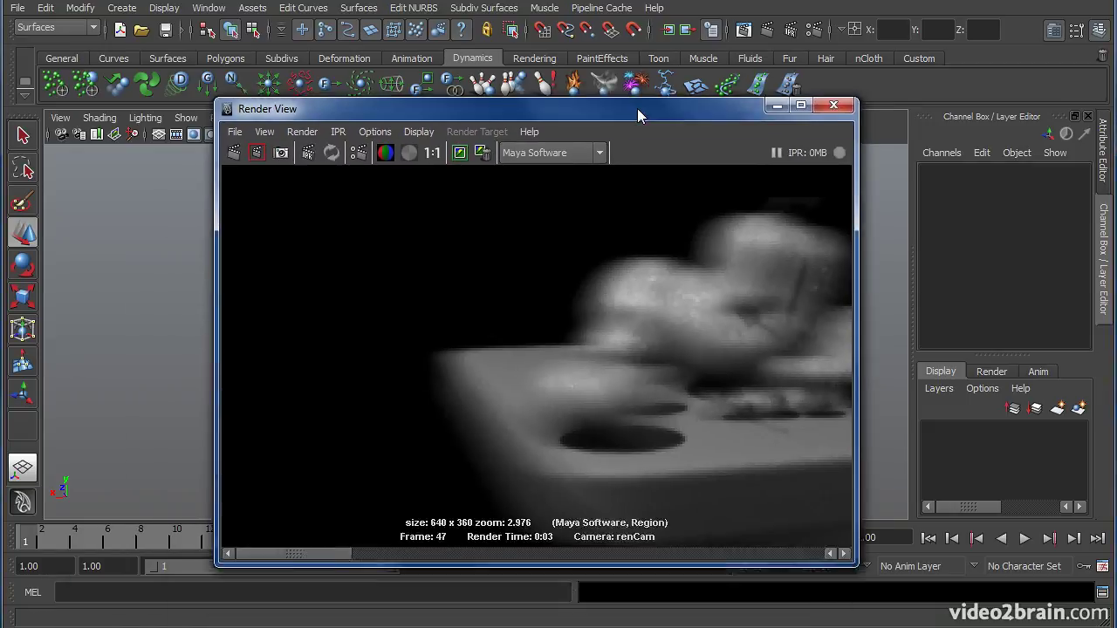
# Show the rendered image at its real size and move the Render View out of the way of the scene.
pyautogui.moveTo(637, 108); pyautogui.dragTo(618, 86)
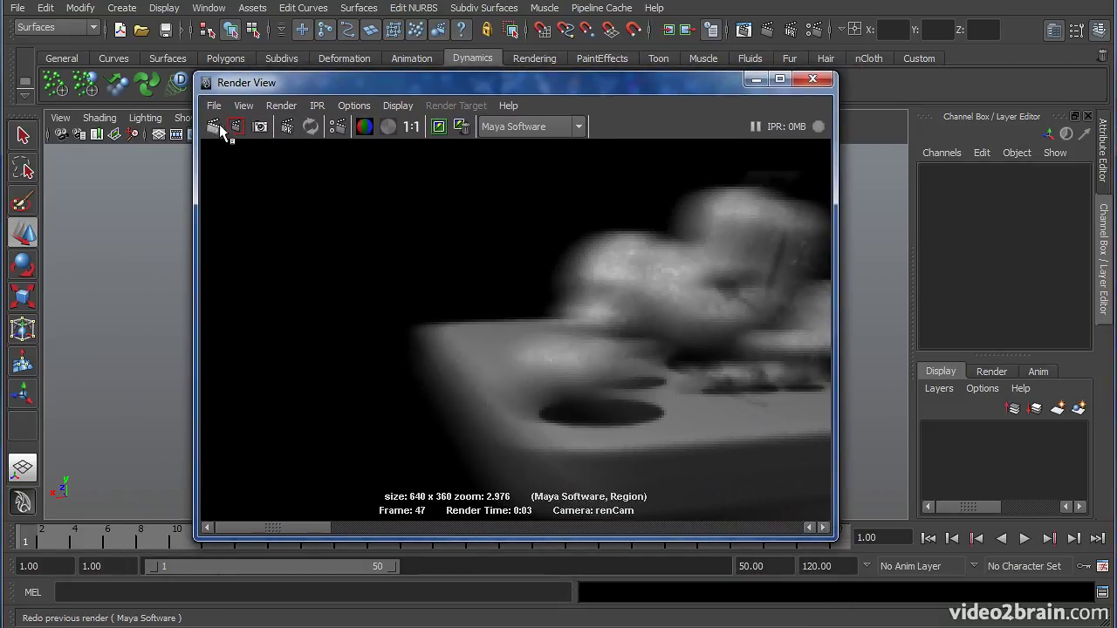
pyautogui.click(411, 127)
pyautogui.moveTo(567, 87); pyautogui.dragTo(403, 623)
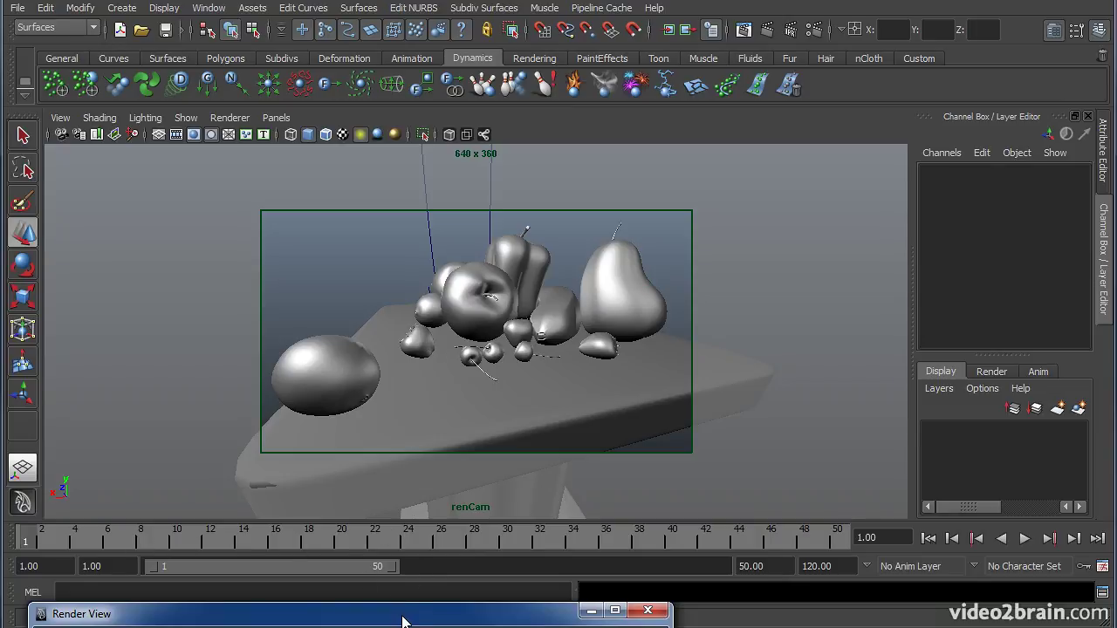
# In the render settings, turn off motion blur and set the anti-aliasing quality to Production quality.
pyautogui.click(815, 31)
pyautogui.click(711, 29)
pyautogui.moveTo(276, 70); pyautogui.dragTo(244, 37)
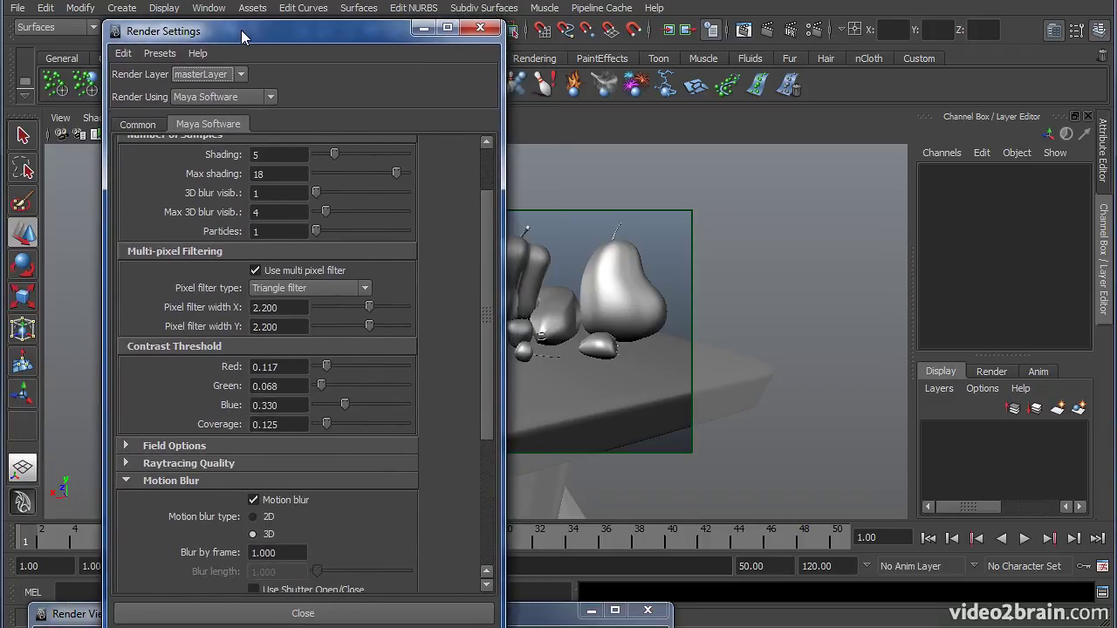
pyautogui.click(254, 500)
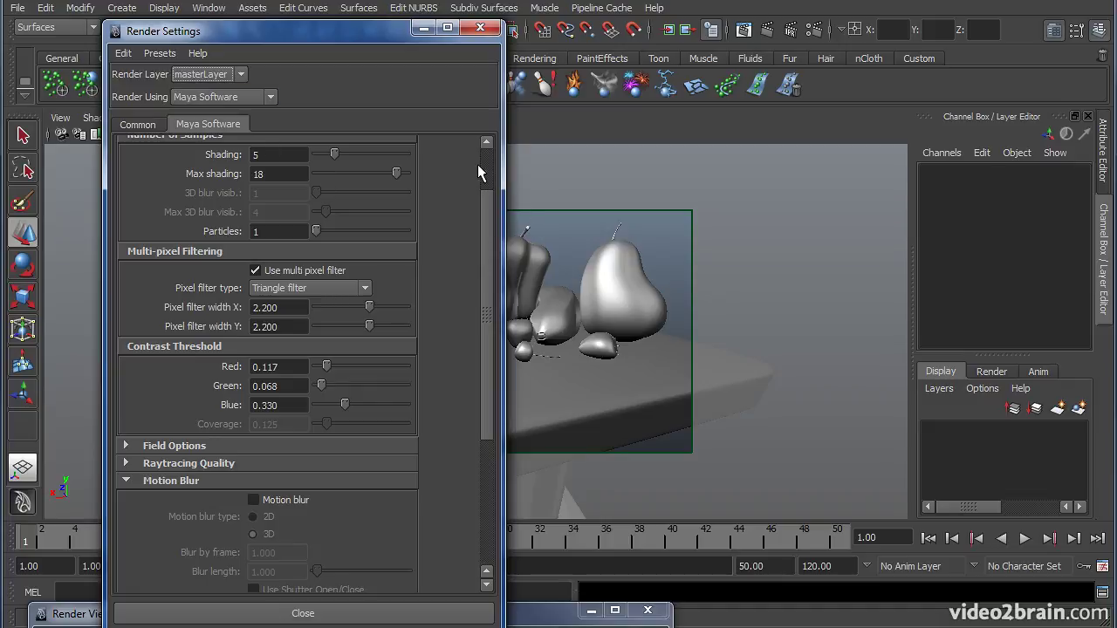
pyautogui.scroll(2, 397, 157)
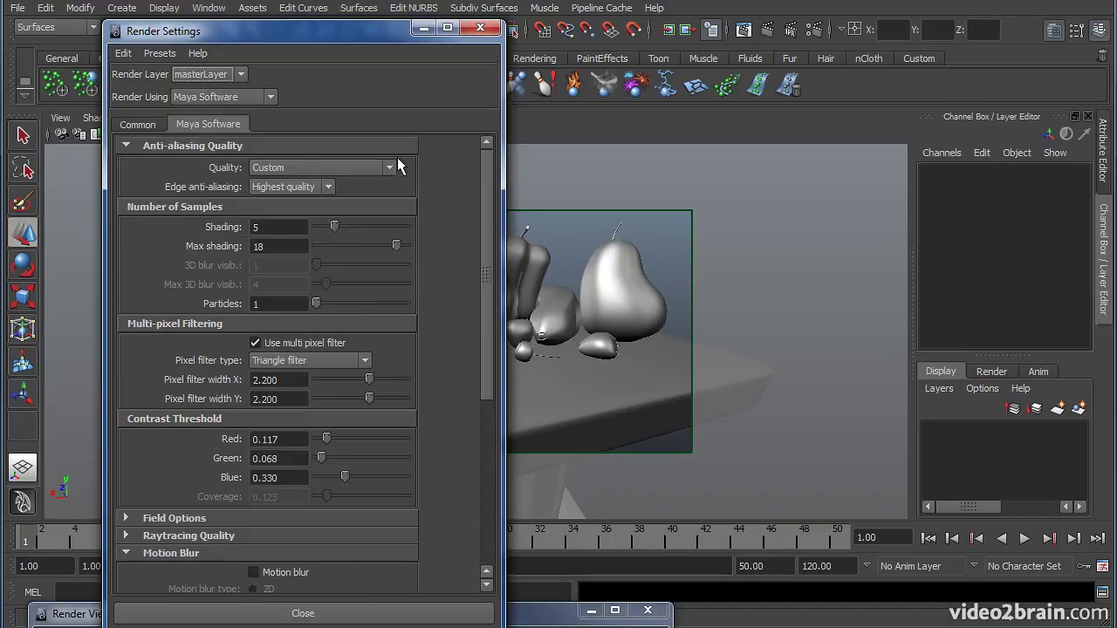
pyautogui.click(306, 167)
pyautogui.click(288, 214)
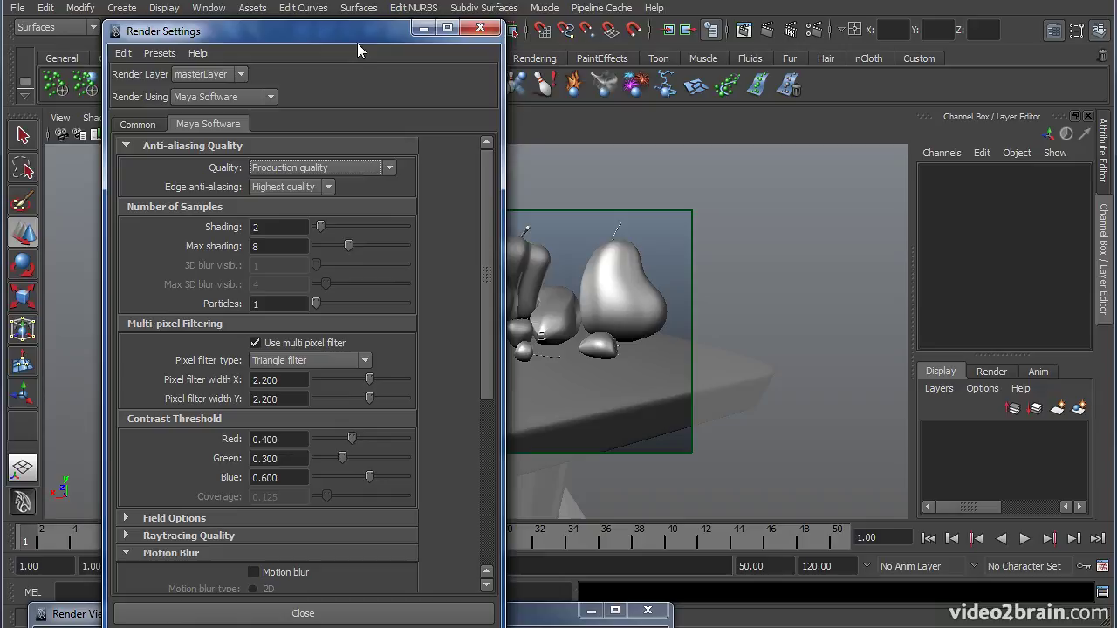
pyautogui.click(480, 27)
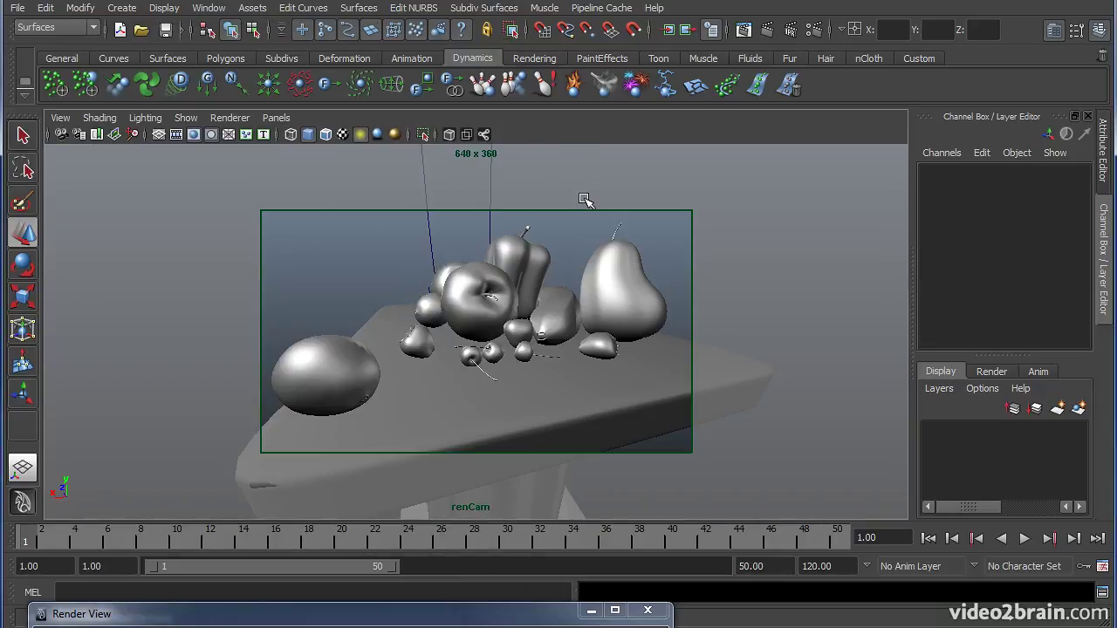
# Render the current frame from renCam, keep the image, and move the Render View aside.
pyautogui.click(766, 31)
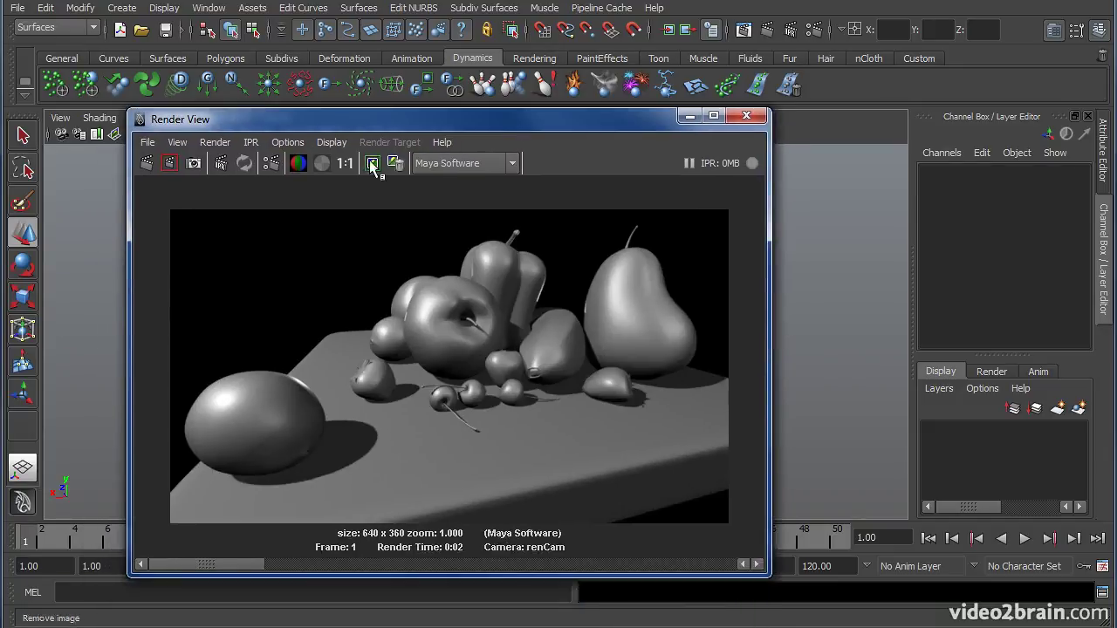
pyautogui.click(372, 164)
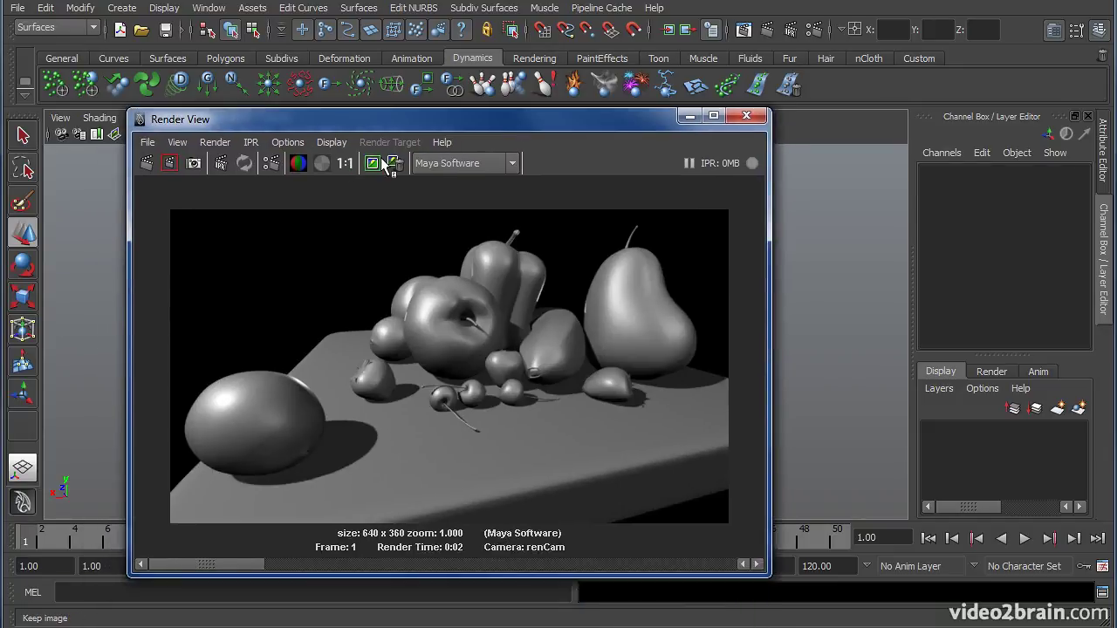
pyautogui.moveTo(470, 124); pyautogui.dragTo(810, 86)
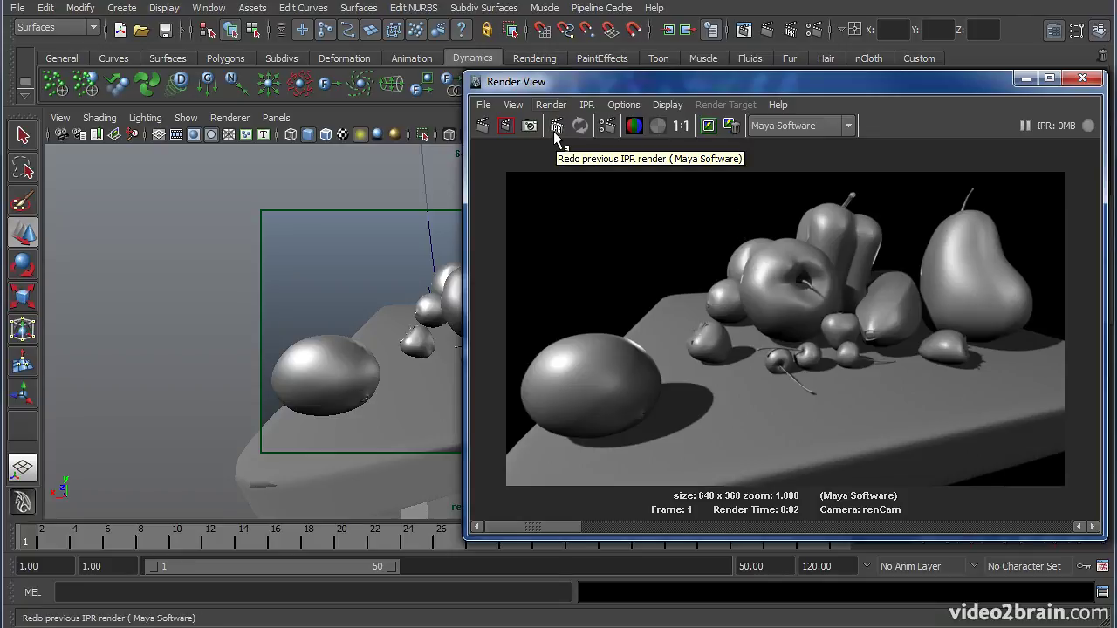
pyautogui.moveTo(595, 82); pyautogui.dragTo(728, 228)
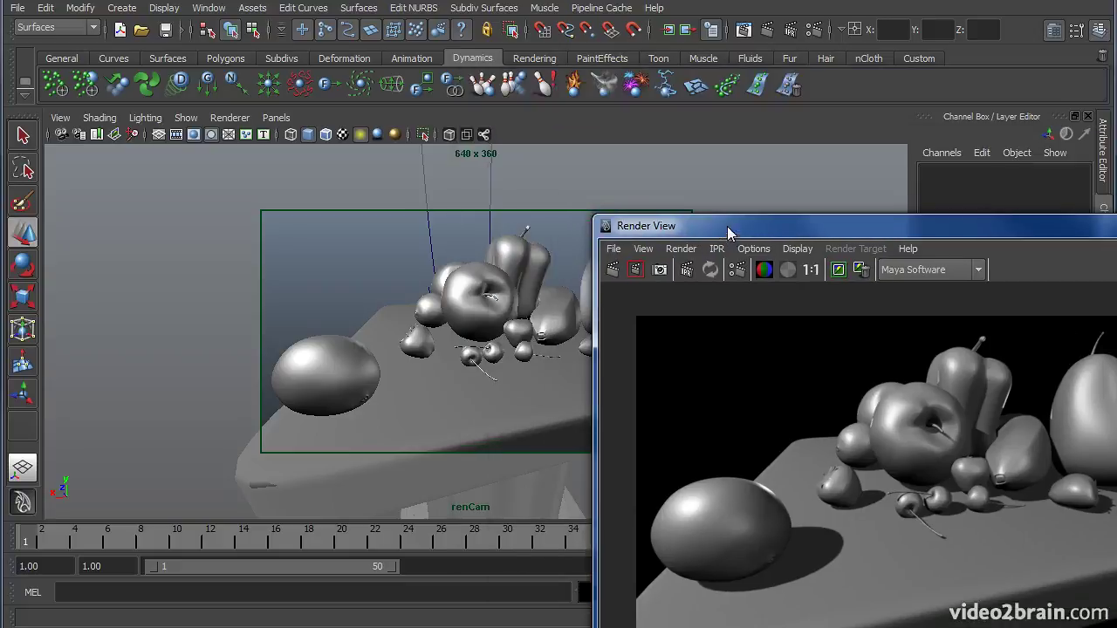
# Start an IPR render of the current frame and select a tuning region around the large apple.
pyautogui.click(791, 32)
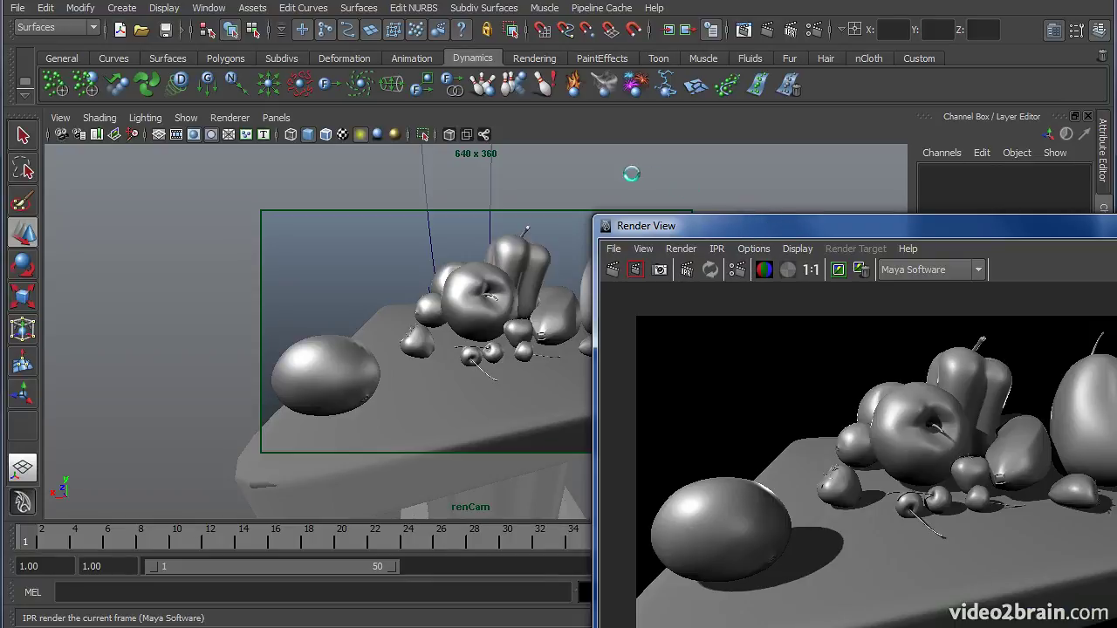
pyautogui.moveTo(970, 229); pyautogui.dragTo(424, 69)
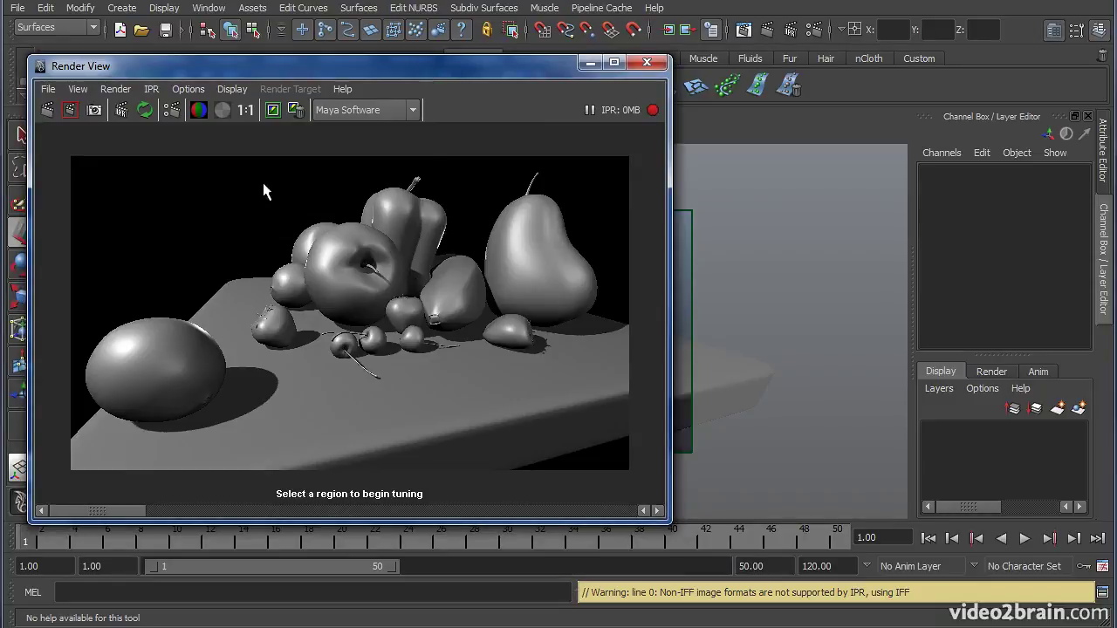
pyautogui.moveTo(263, 193); pyautogui.dragTo(397, 303)
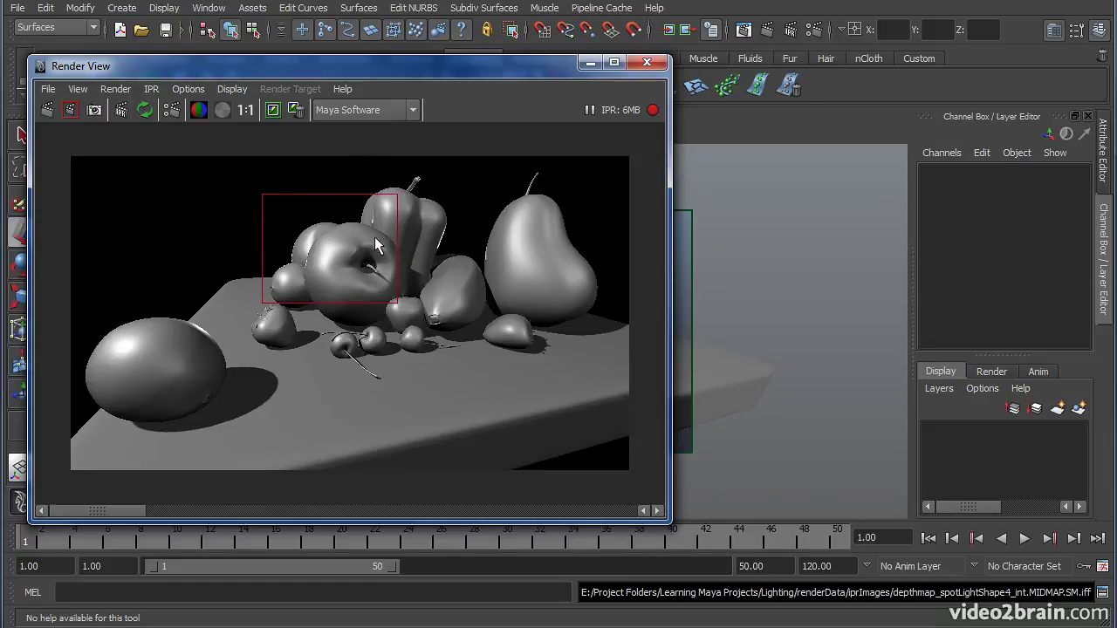
pyautogui.moveTo(416, 72); pyautogui.dragTo(181, 84)
# Switch to the four-view layout and select the spot light spotLight1 in the perspective view, with its shape attributes in view.
pyautogui.click(484, 275)
pyautogui.press('space')
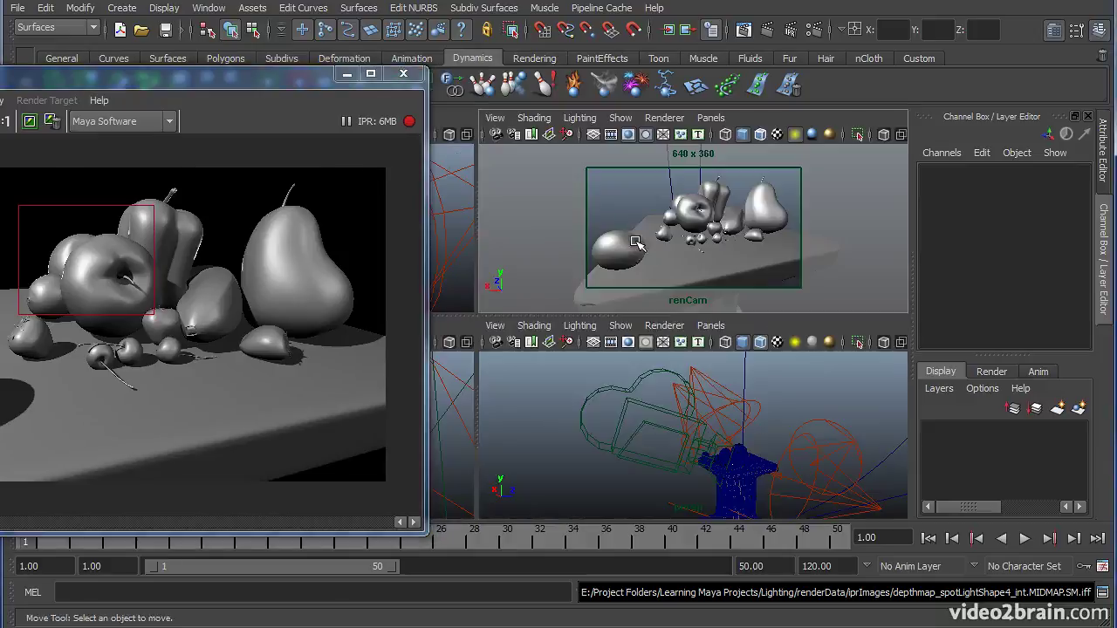
pyautogui.keyDown('alt'); pyautogui.moveTo(730, 400); pyautogui.dragTo(768, 463); pyautogui.keyUp('alt')
pyautogui.keyDown('alt'); pyautogui.moveTo(689, 438); pyautogui.dragTo(765, 451); pyautogui.keyUp('alt')
pyautogui.moveTo(563, 399); pyautogui.dragTo(534, 451)
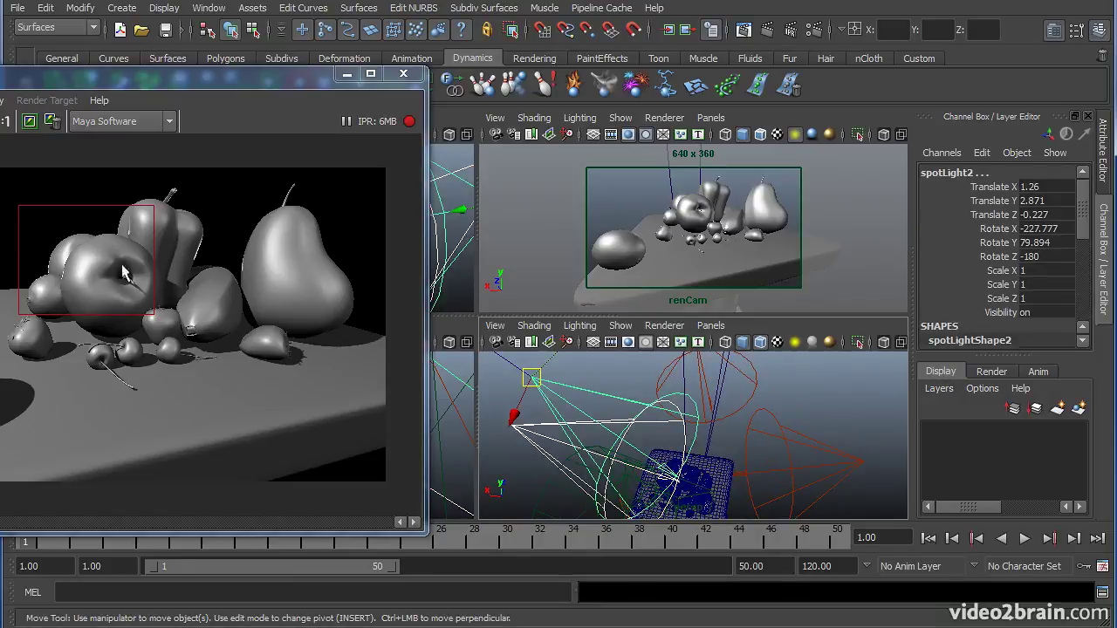
pyautogui.keyDown('alt'); pyautogui.moveTo(568, 360); pyautogui.dragTo(634, 387); pyautogui.keyUp('alt')
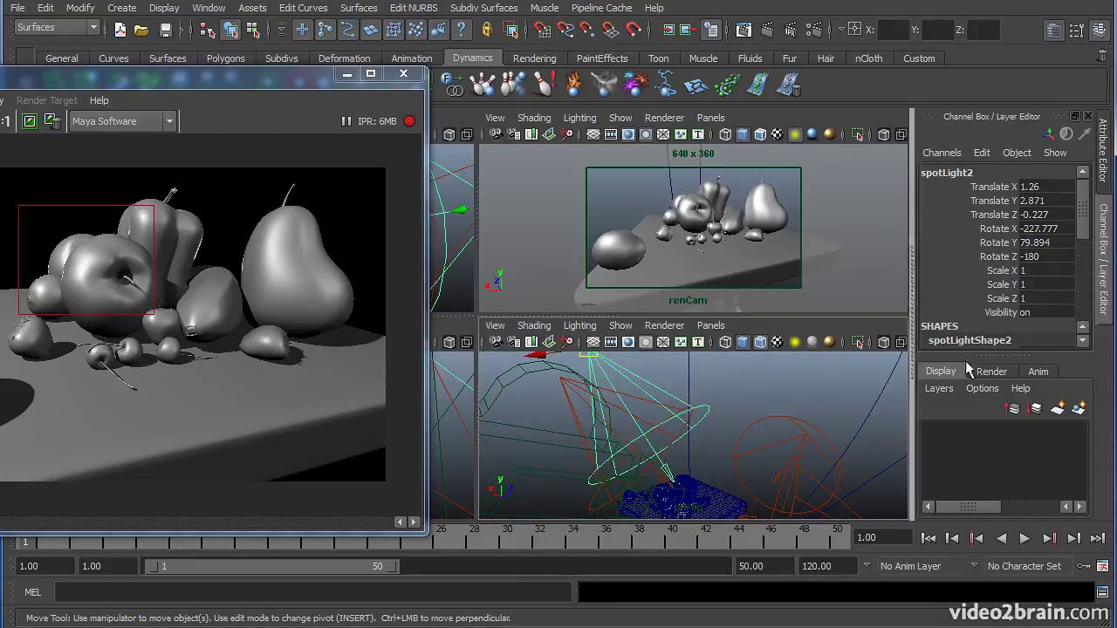
pyautogui.moveTo(1082, 231); pyautogui.dragTo(1087, 277)
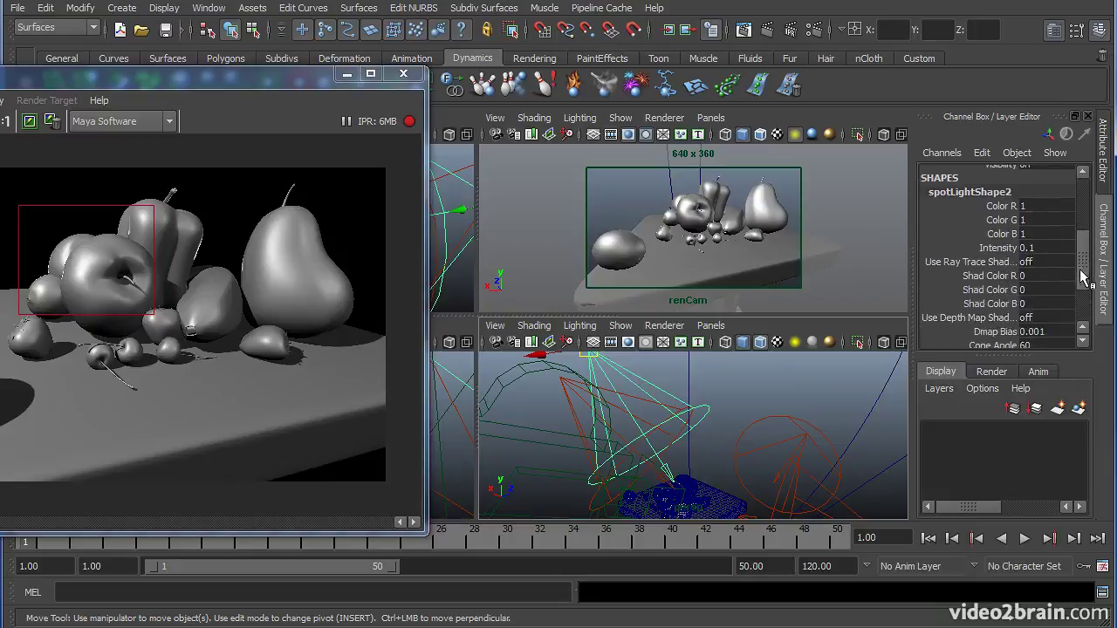
pyautogui.click(567, 393)
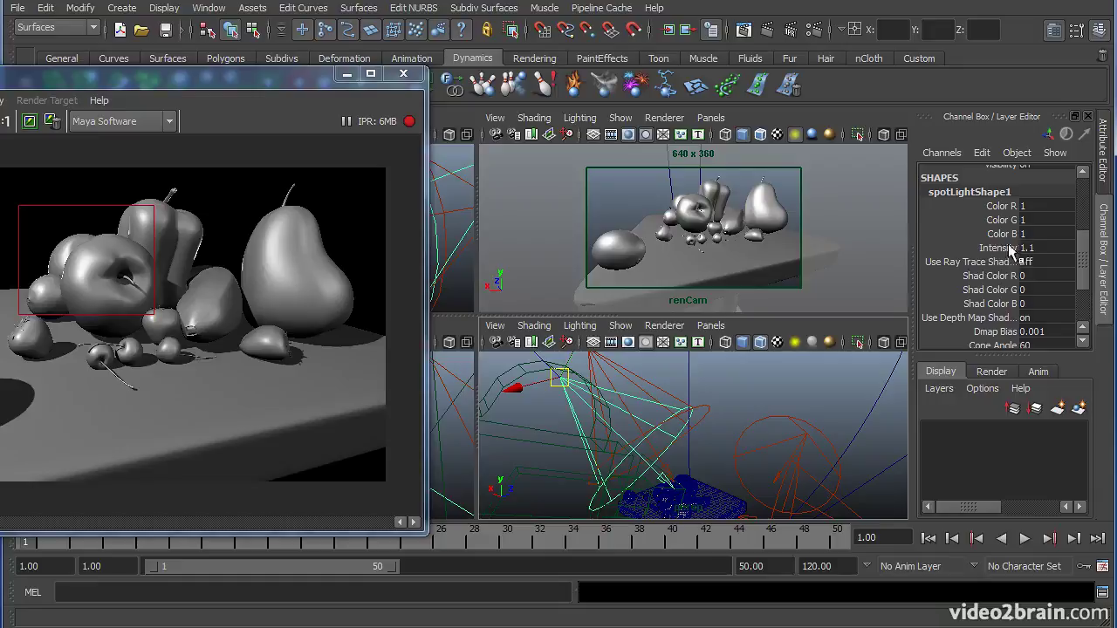
# Set the intensity of spotLight1 to 0.1 and raise it interactively to 0.9.
pyautogui.doubleClick(1037, 248)
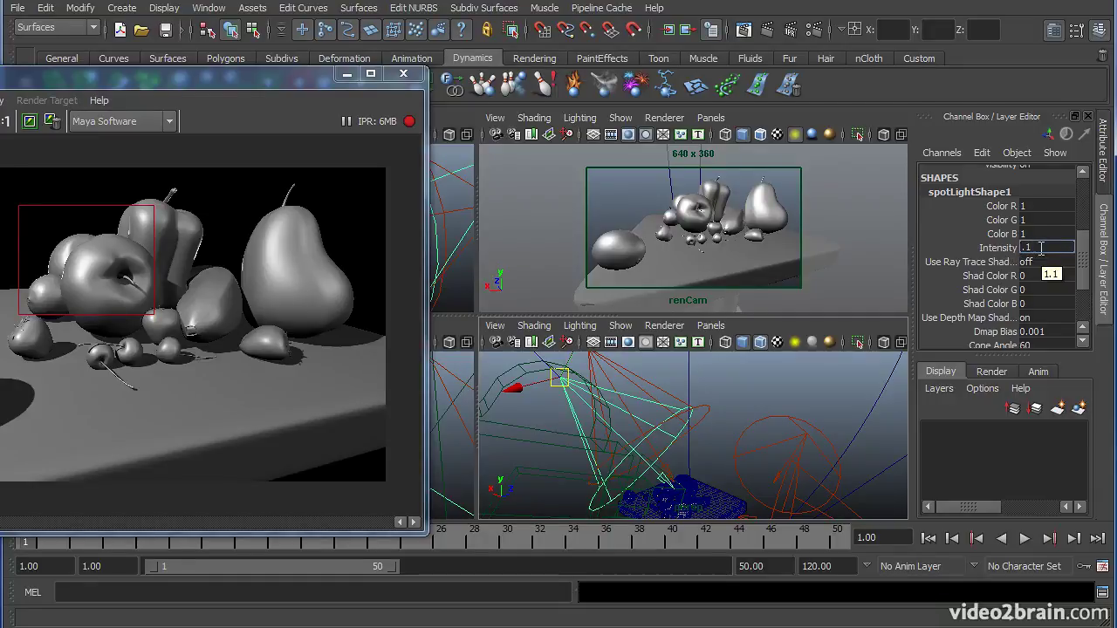
pyautogui.write('.1')
pyautogui.press('Return')
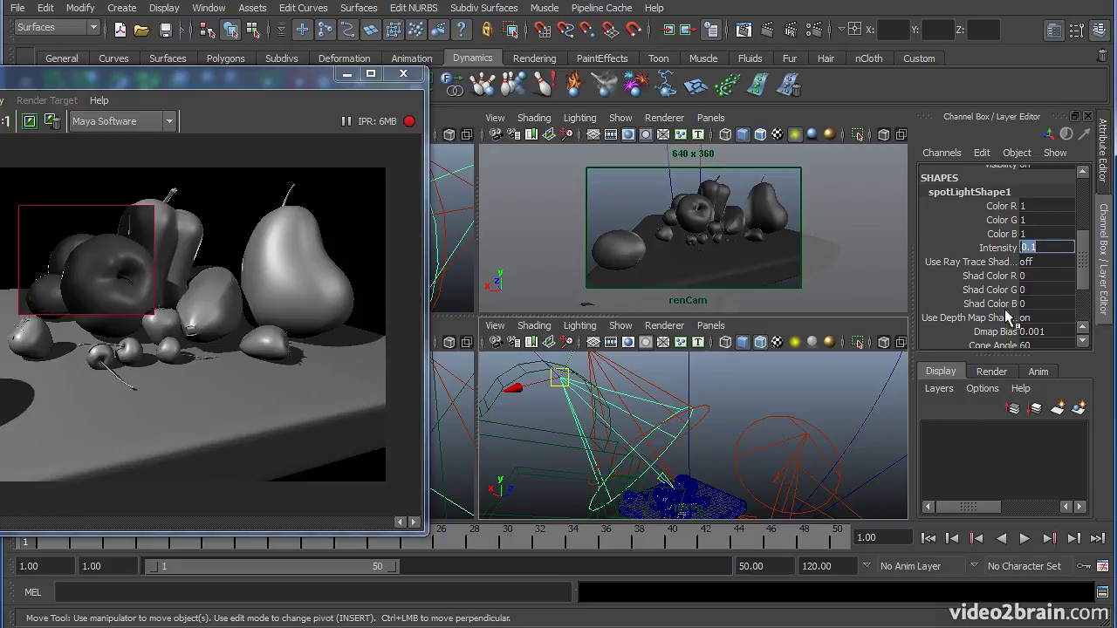
pyautogui.click(997, 249)
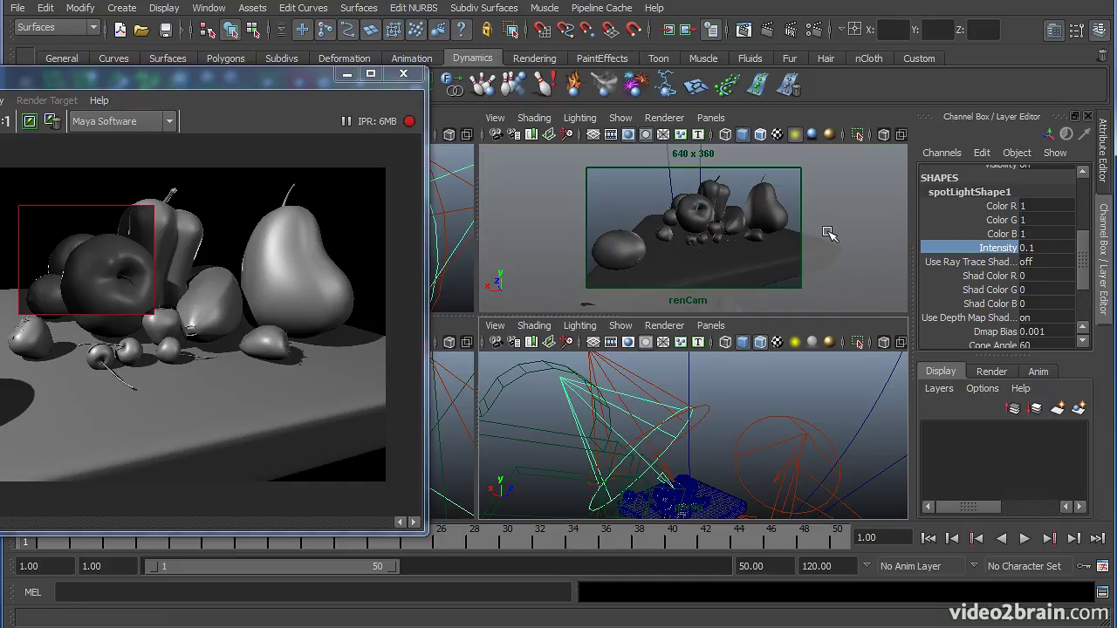
pyautogui.moveTo(829, 231)
pyautogui.mouseDown(button='middle')
pyautogui.moveTo(862, 225)
pyautogui.moveTo(843, 227)
pyautogui.mouseUp(button='middle')
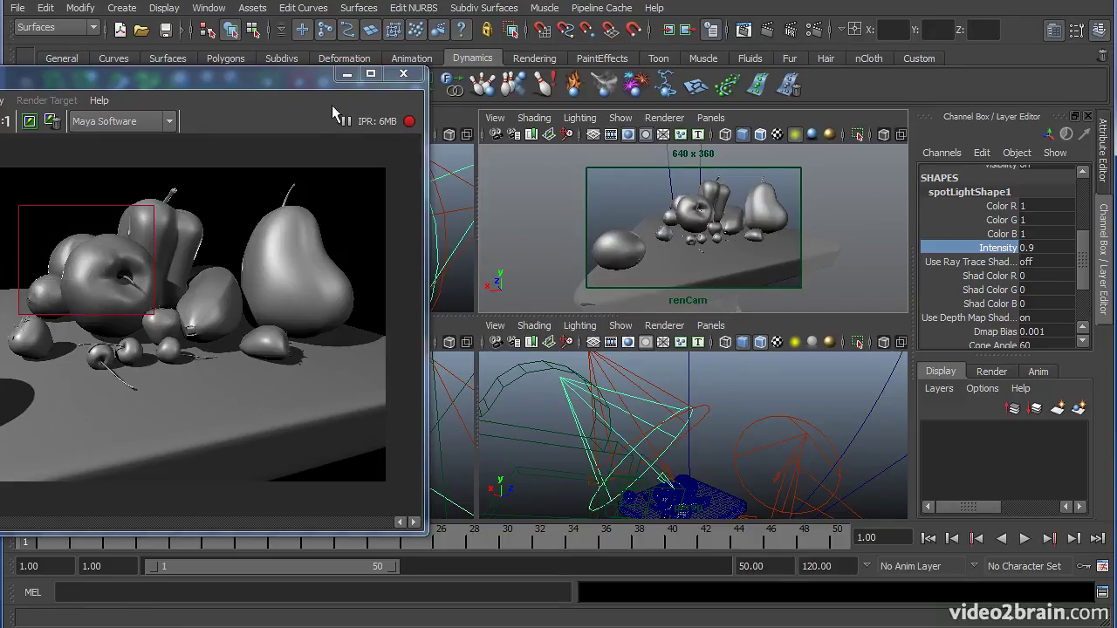
# Select a new IPR tuning region around the fruit lying between the pepper and the large pear.
pyautogui.moveTo(285, 79); pyautogui.dragTo(569, 81)
pyautogui.moveTo(452, 242); pyautogui.dragTo(565, 348)
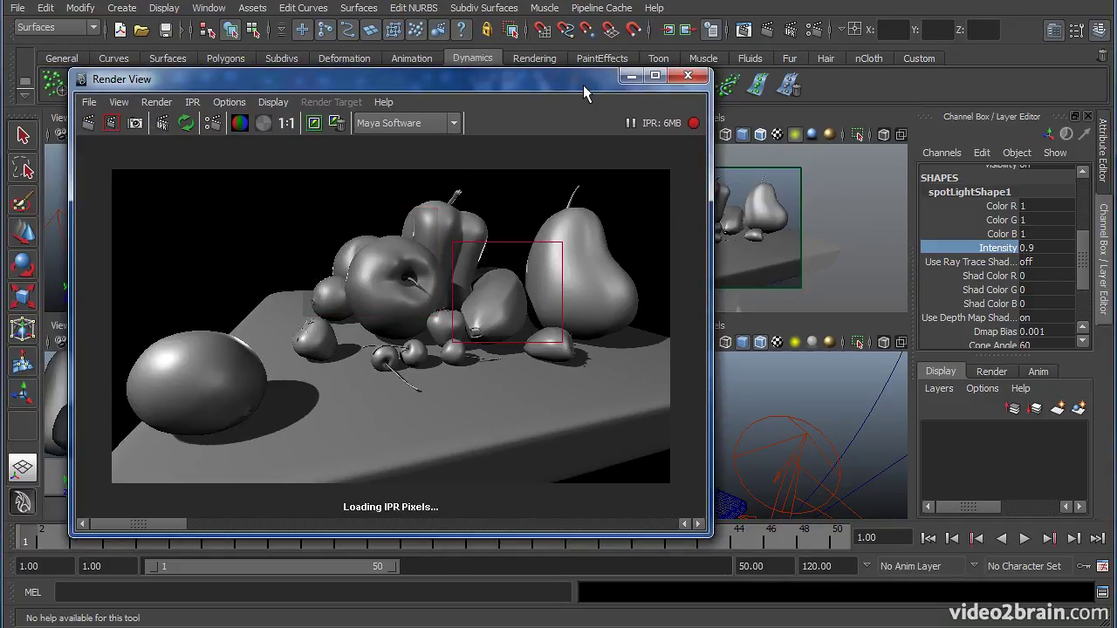
pyautogui.moveTo(574, 83); pyautogui.dragTo(179, 97)
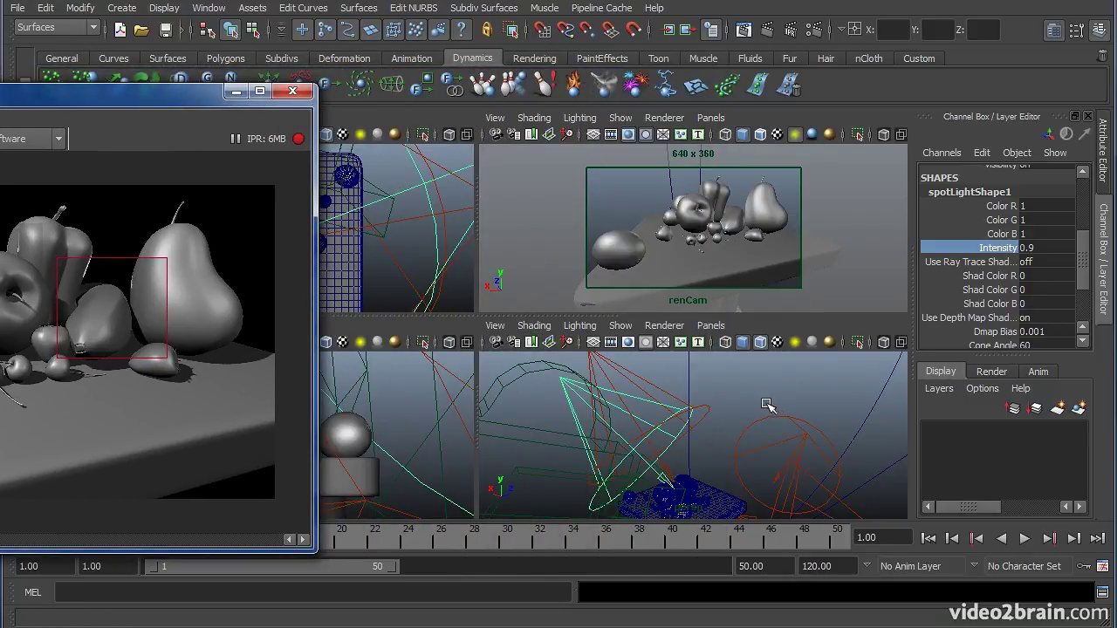
# Rotate spotLight1 in the perspective view so its beam swings away from the foreground fruit and table.
pyautogui.click(696, 414)
pyautogui.press('e')
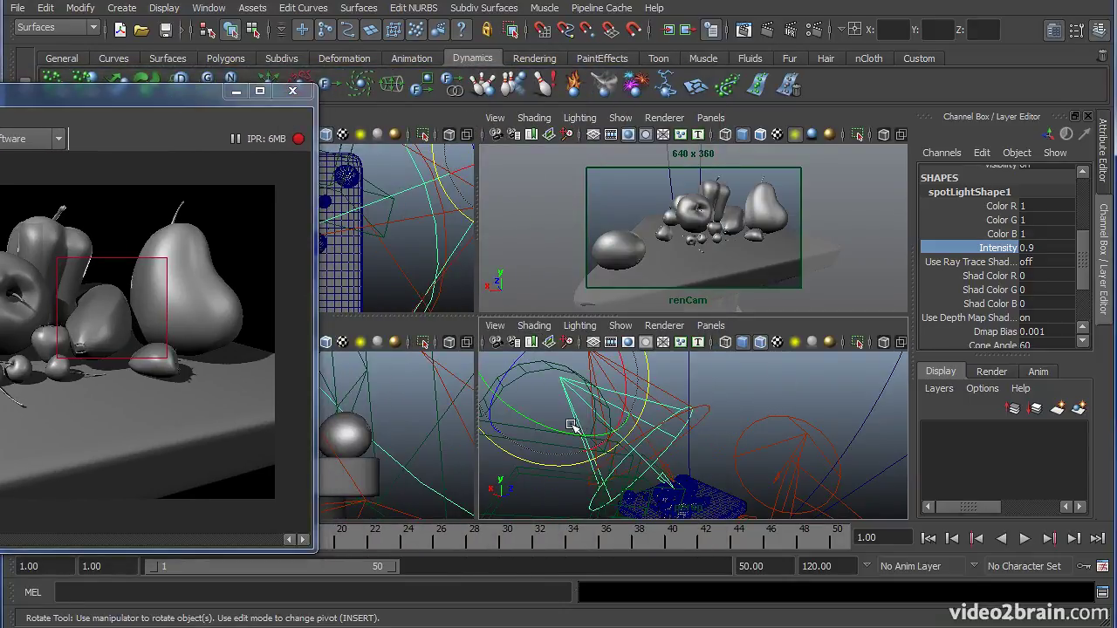
pyautogui.keyDown('alt'); pyautogui.moveTo(698, 407); pyautogui.dragTo(727, 423, button='middle'); pyautogui.keyUp('alt')
pyautogui.keyDown('alt'); pyautogui.moveTo(726, 424); pyautogui.dragTo(619, 400); pyautogui.keyUp('alt')
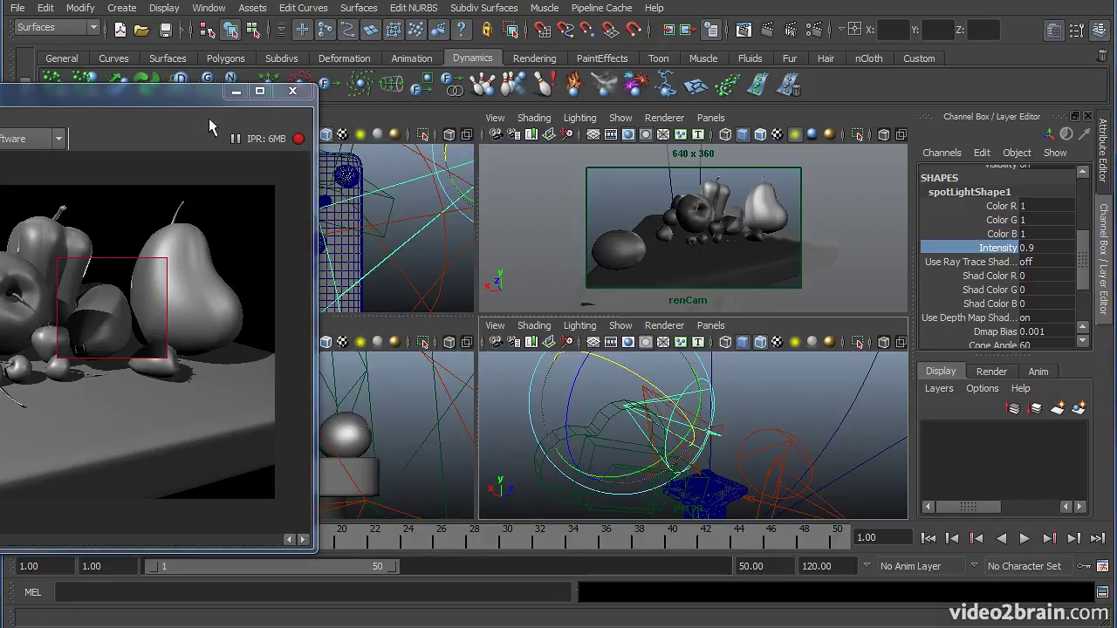
# Select a larger IPR tuning region over the cherries, small fruit and front part of the table.
pyautogui.moveTo(177, 99); pyautogui.dragTo(601, 70)
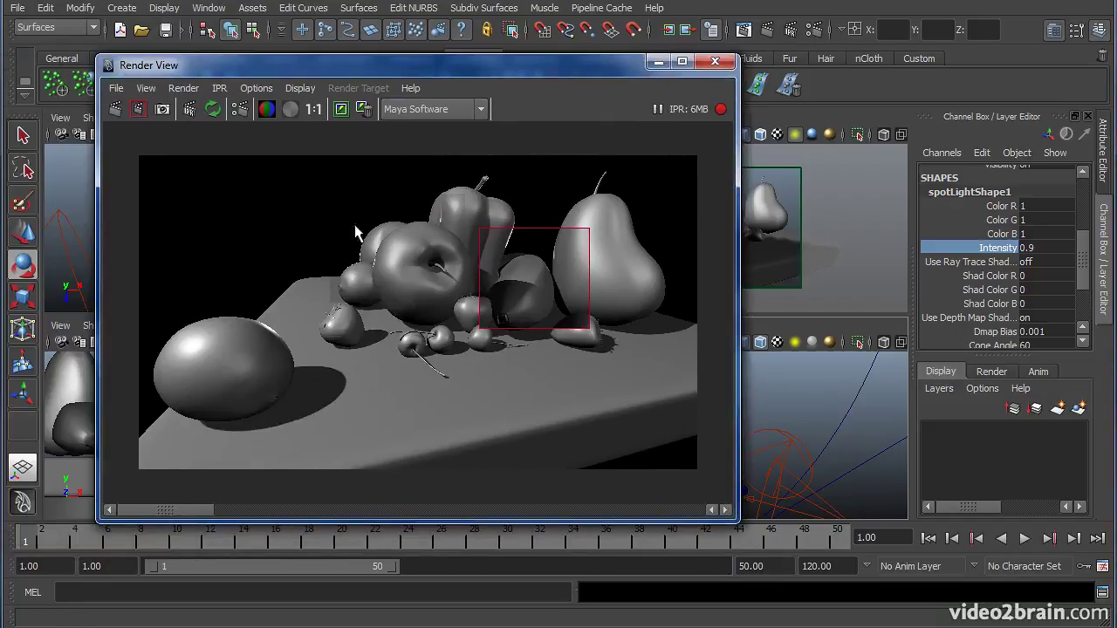
pyautogui.moveTo(243, 272); pyautogui.dragTo(448, 405)
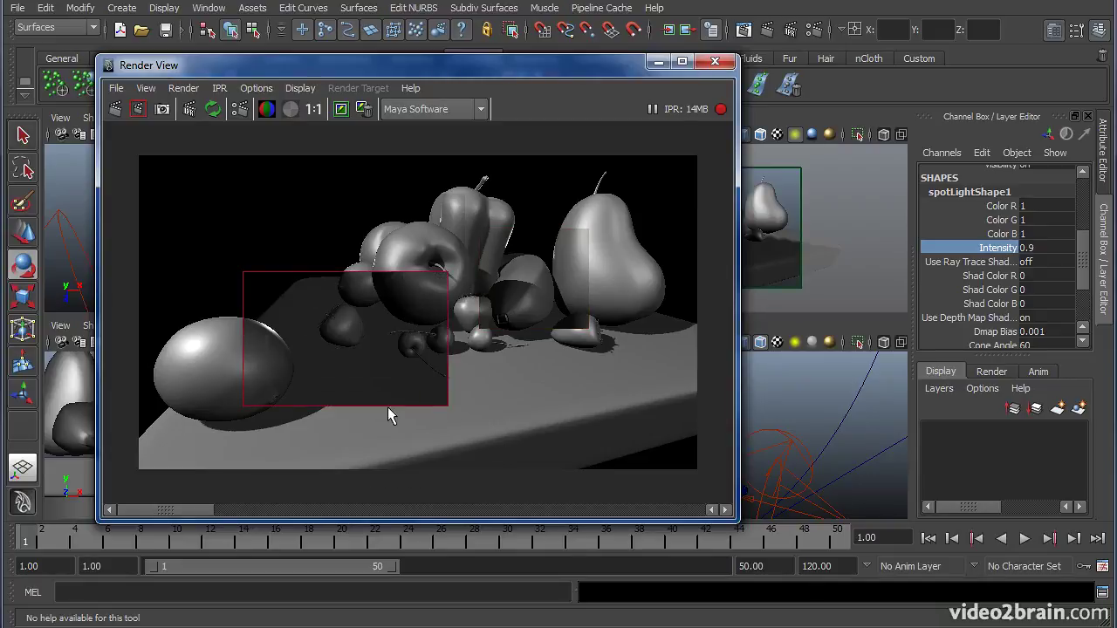
pyautogui.moveTo(599, 77); pyautogui.dragTo(319, 61)
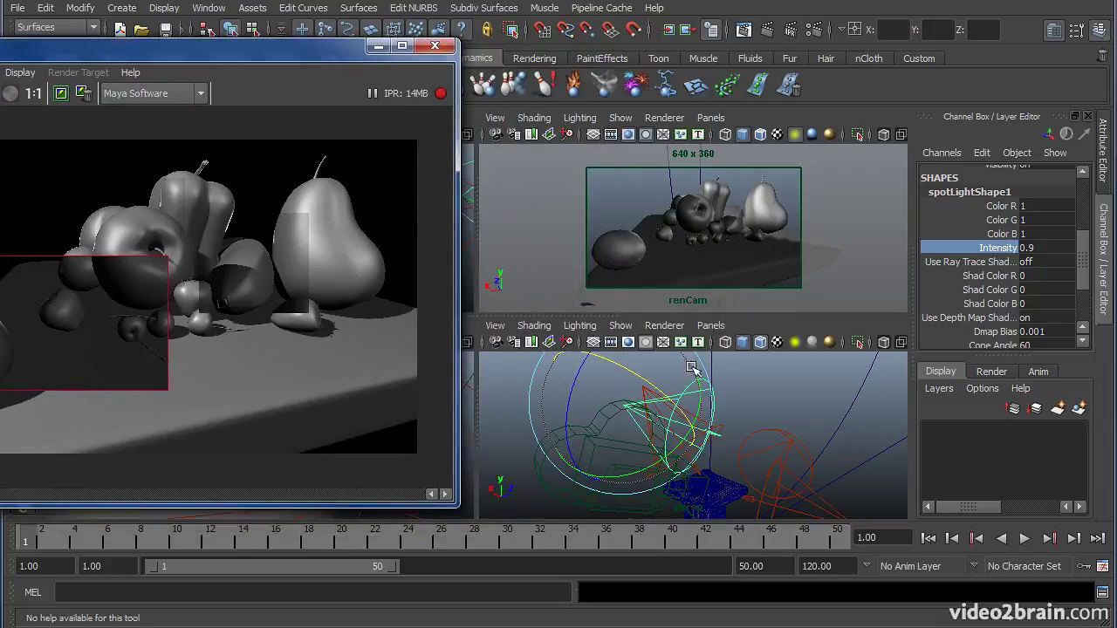
# Rotate spotLight1 back toward the foreground fruit, to about -225, 56, -168 degrees, and render the full frame again.
pyautogui.moveTo(640, 397)
pyautogui.mouseDown()
pyautogui.moveTo(687, 391)
pyautogui.moveTo(655, 384)
pyautogui.moveTo(602, 427)
pyautogui.moveTo(582, 370)
pyautogui.mouseUp()
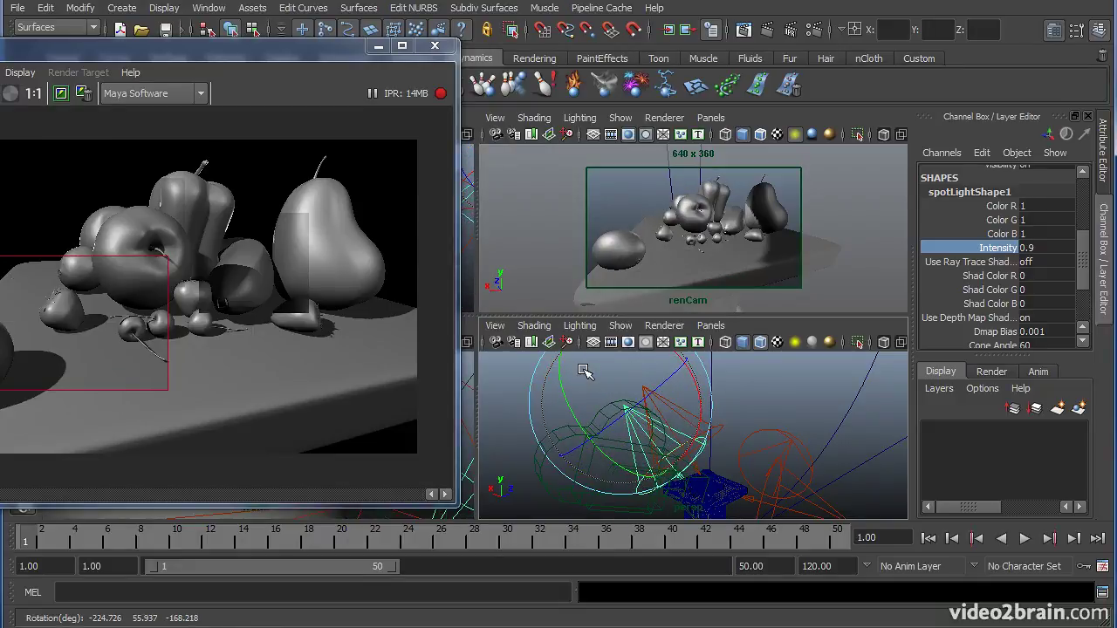
pyautogui.moveTo(100, 48); pyautogui.dragTo(366, 50)
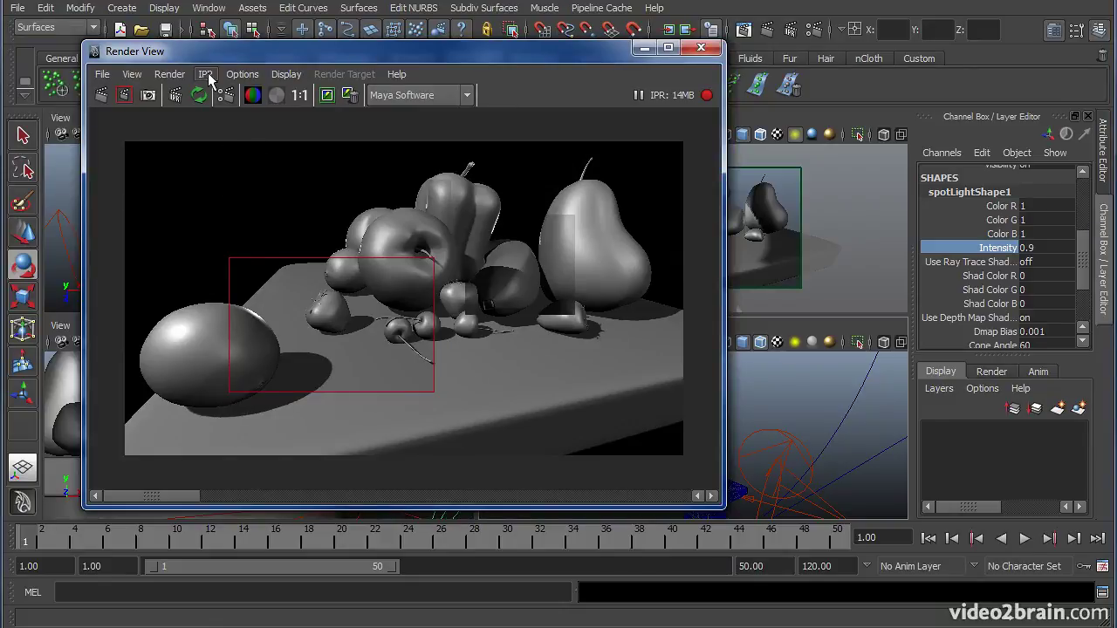
pyautogui.click(101, 95)
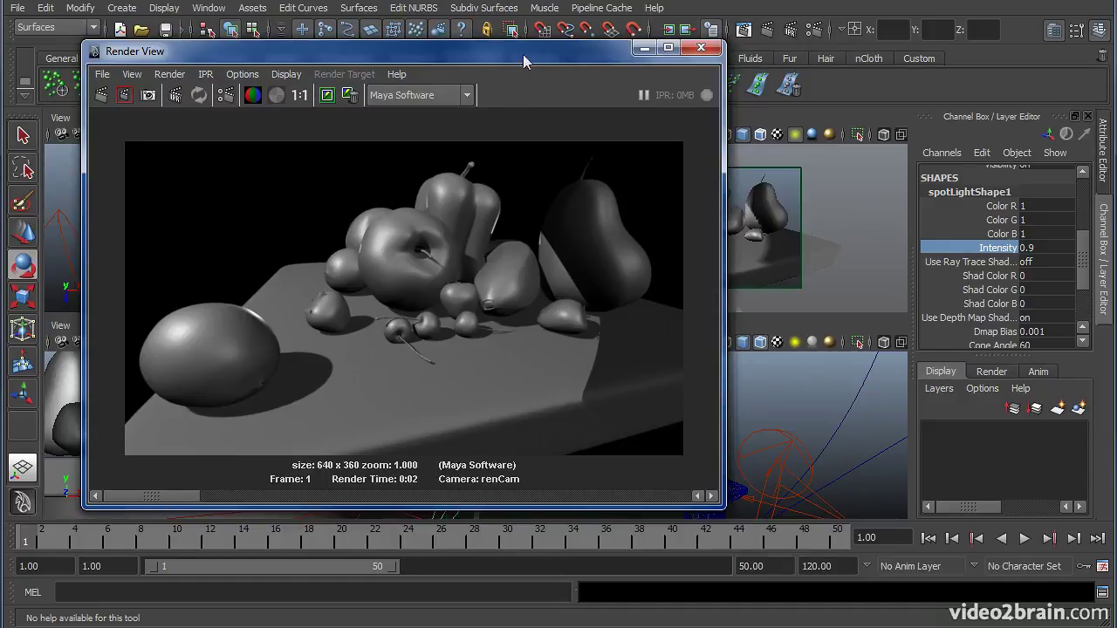
pyautogui.moveTo(535, 55); pyautogui.dragTo(493, 45)
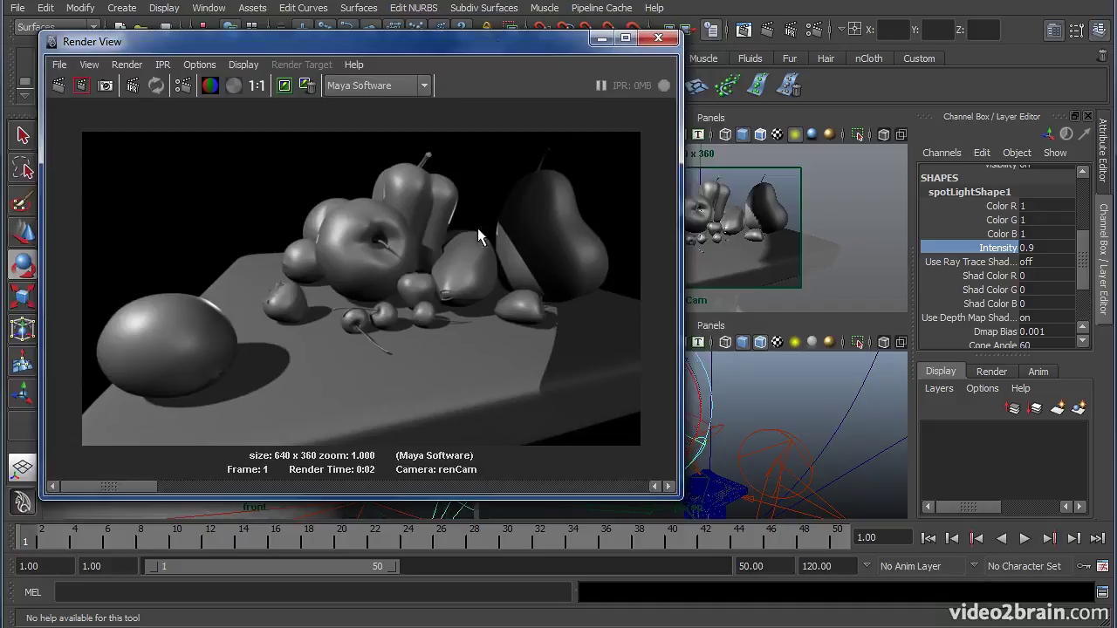